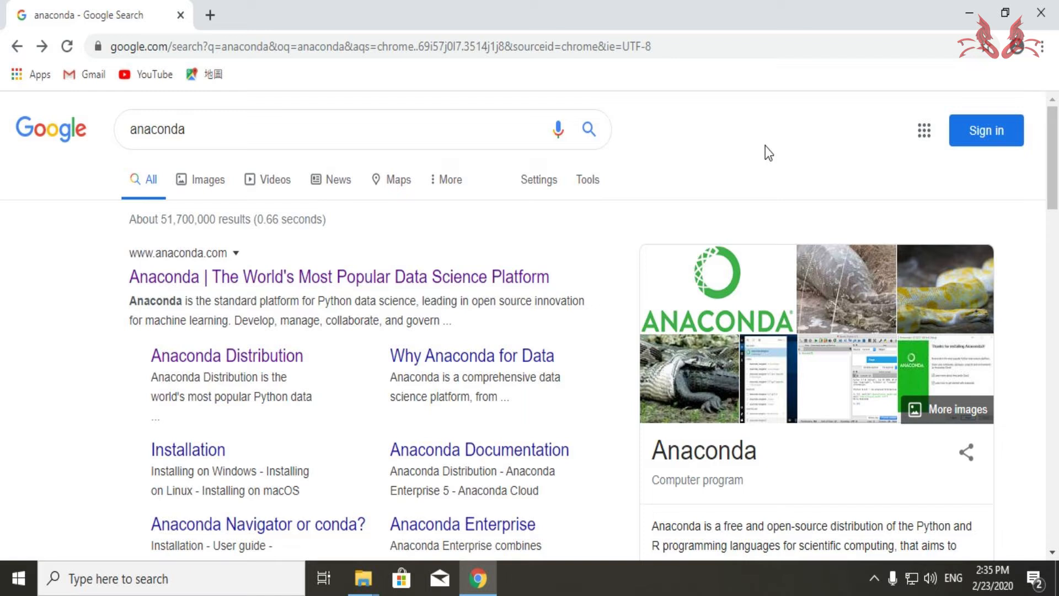
# - Open the Anaconda website from the search results and go to the Anaconda Individual Edition install page
pyautogui.click(408, 281)
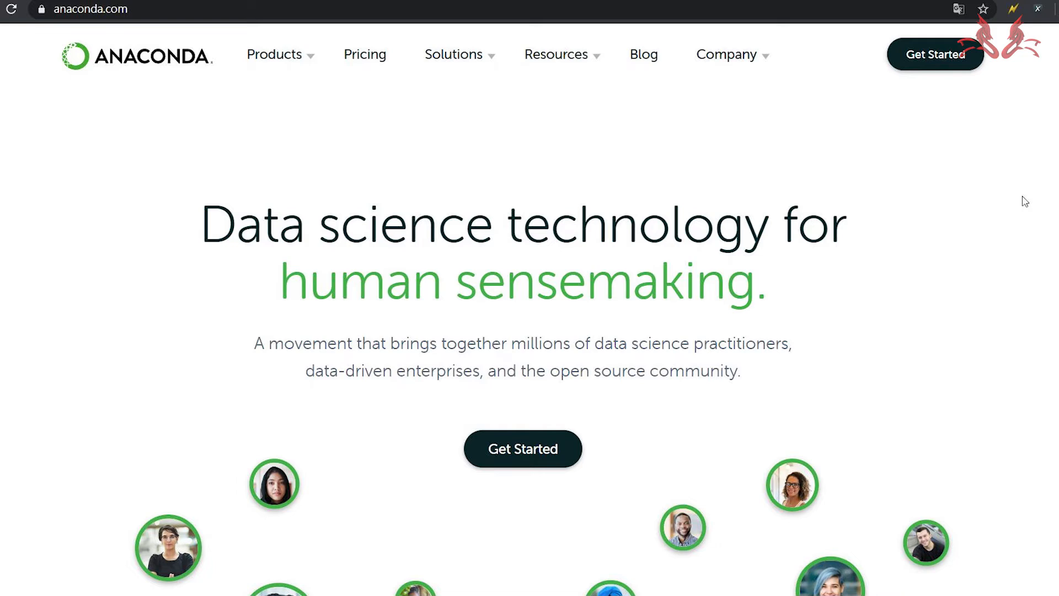
pyautogui.click(944, 67)
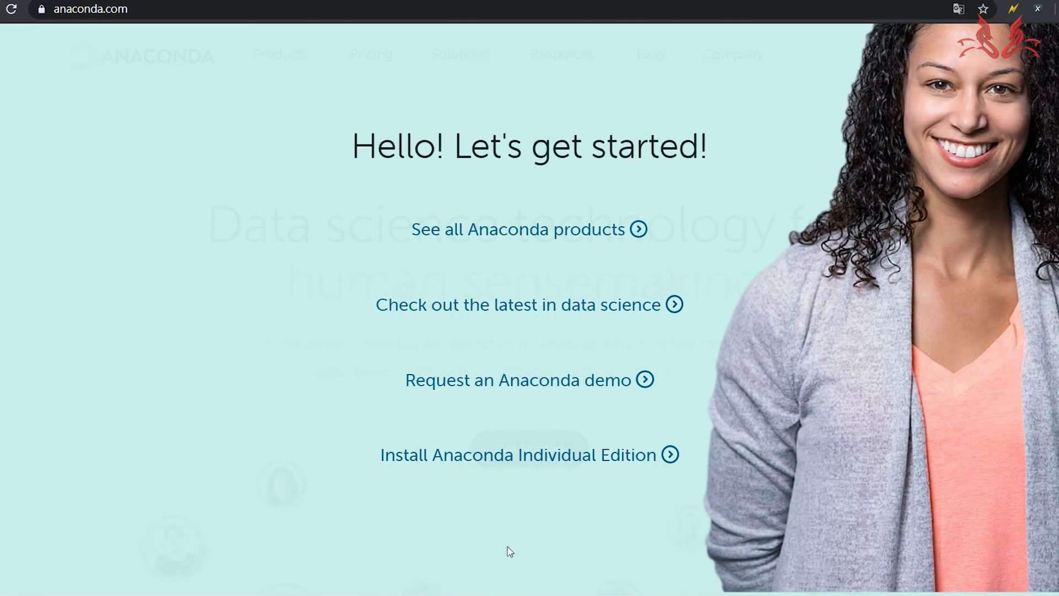
pyautogui.click(397, 480)
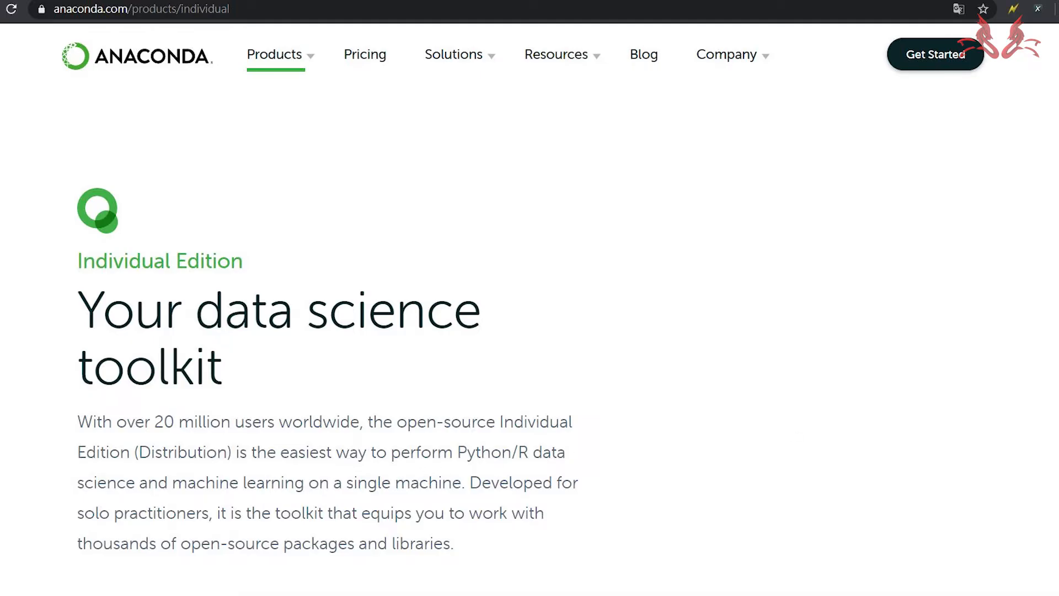
pyautogui.scroll(-20, 530, 298)
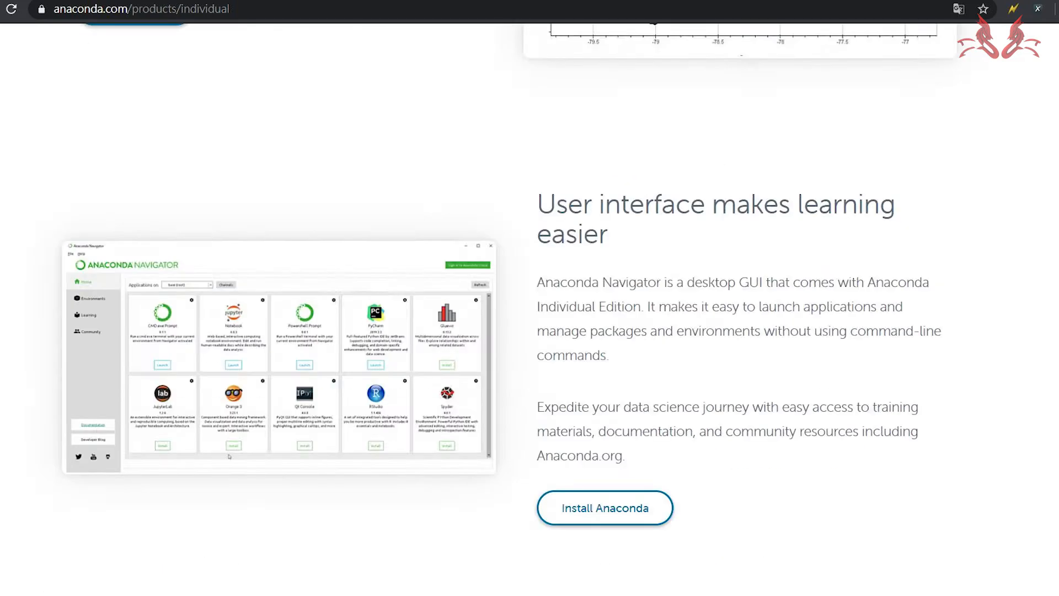
pyautogui.scroll(-3, 530, 298)
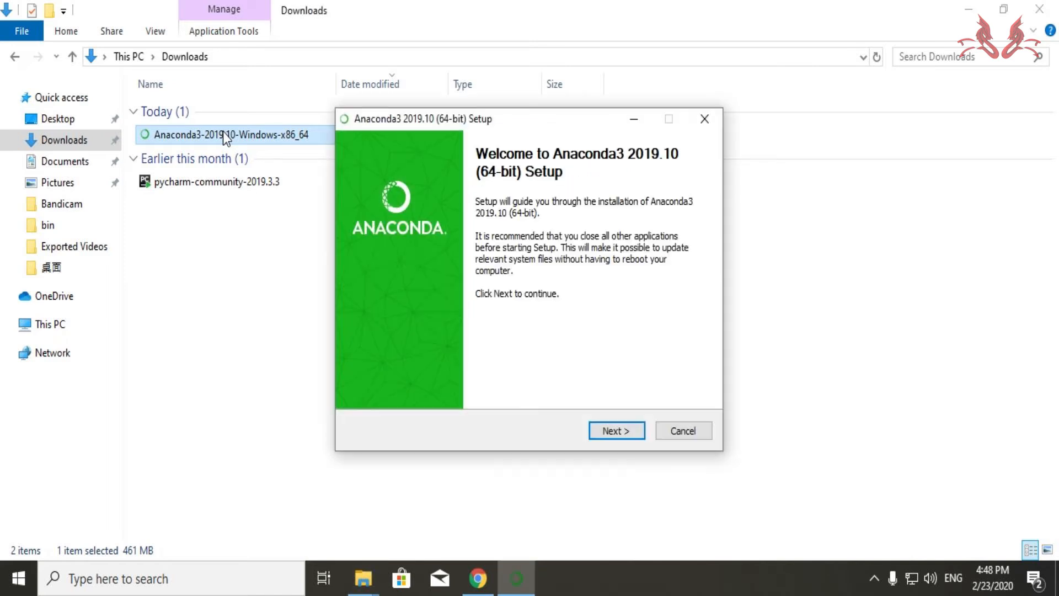
# - Run the Anaconda3 2019.10 setup, accepting the licence, installing for Just Me with the default advanced options
pyautogui.click(601, 434)
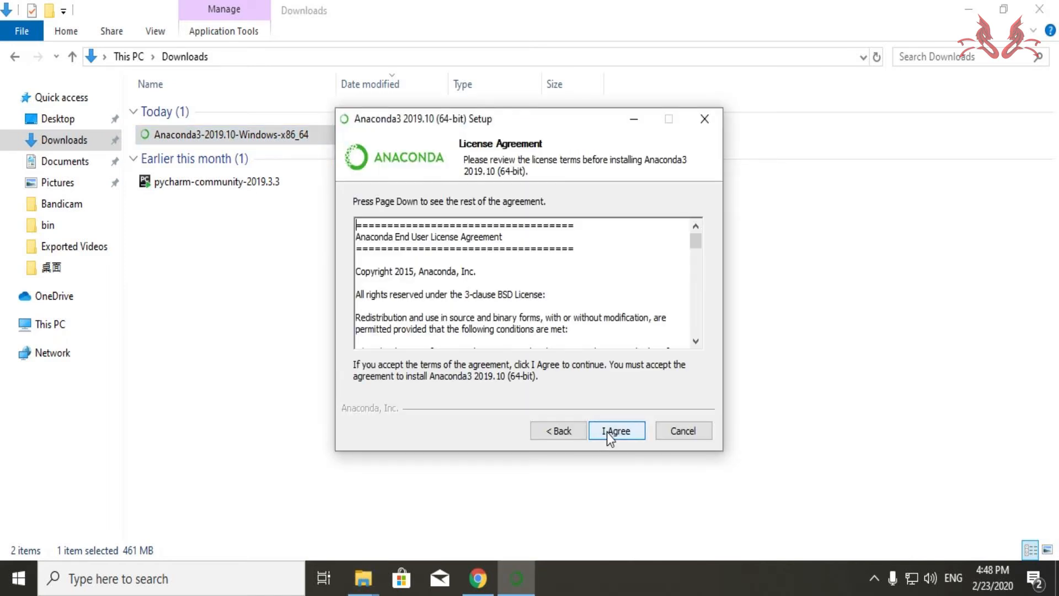
pyautogui.click(632, 435)
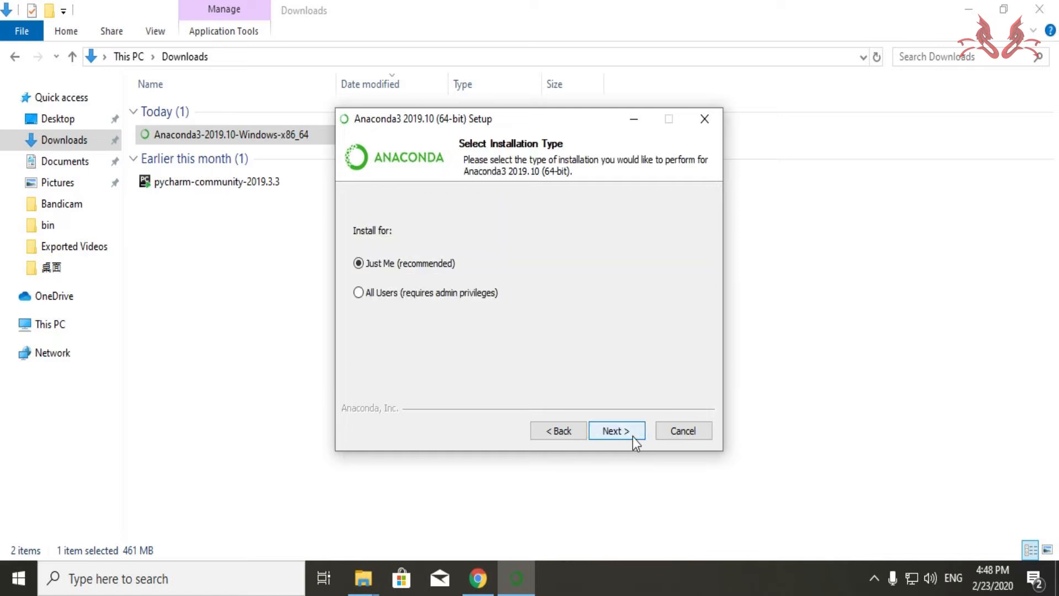
pyautogui.click(633, 435)
pyautogui.click(632, 436)
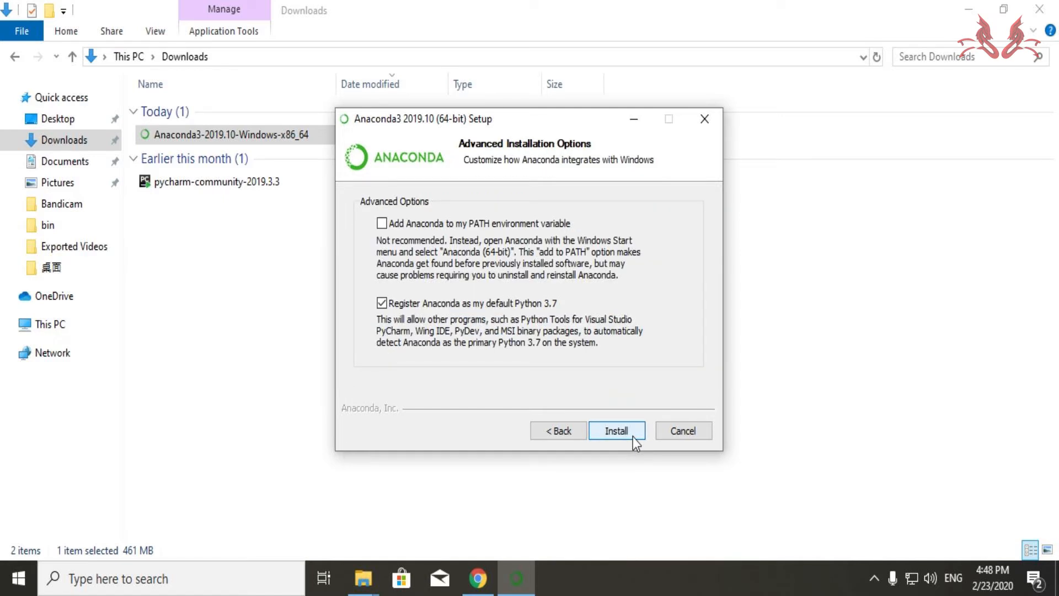
pyautogui.click(633, 436)
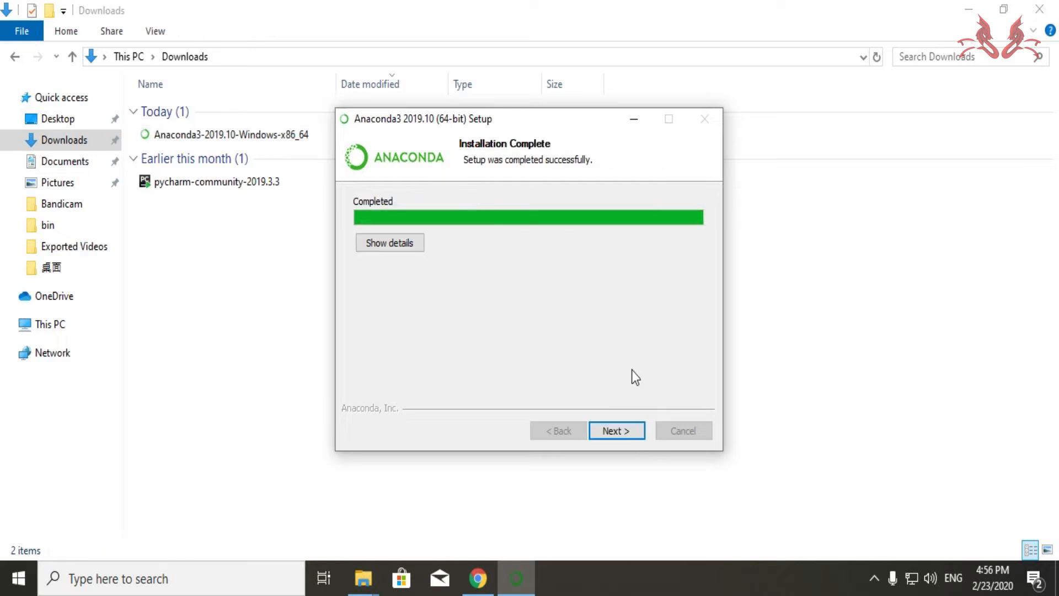
# - Finish the setup after unchecking both the Anaconda Cloud and the getting-started learning options
pyautogui.click(619, 437)
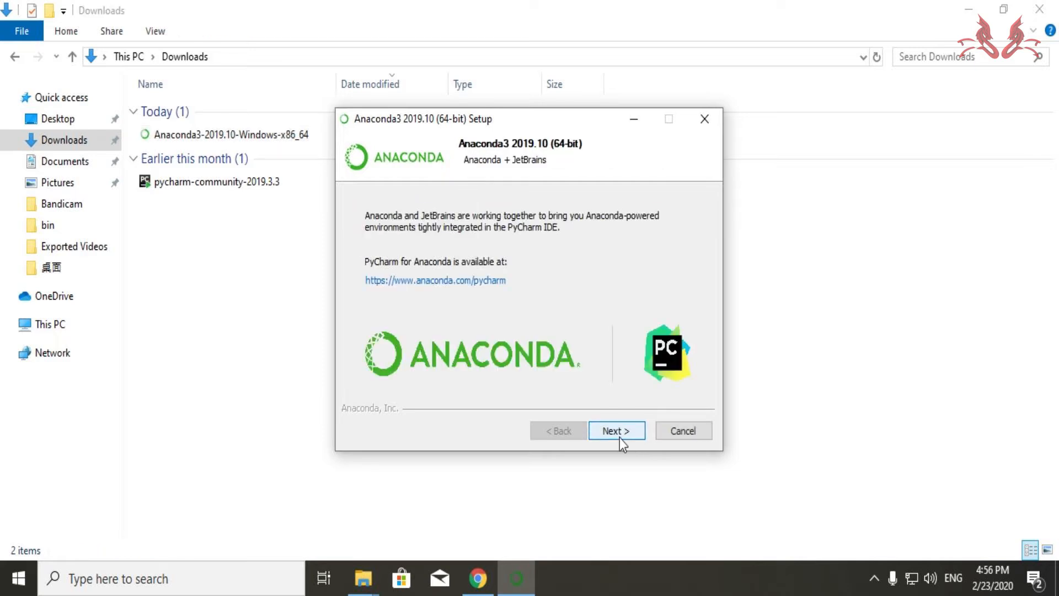
pyautogui.click(619, 438)
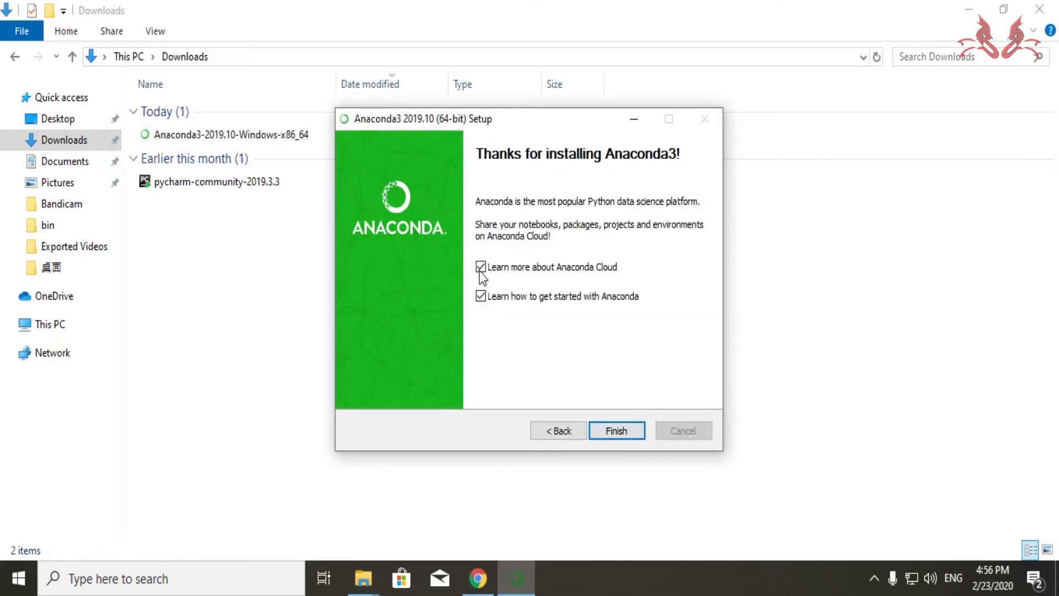
pyautogui.click(481, 267)
pyautogui.click(480, 298)
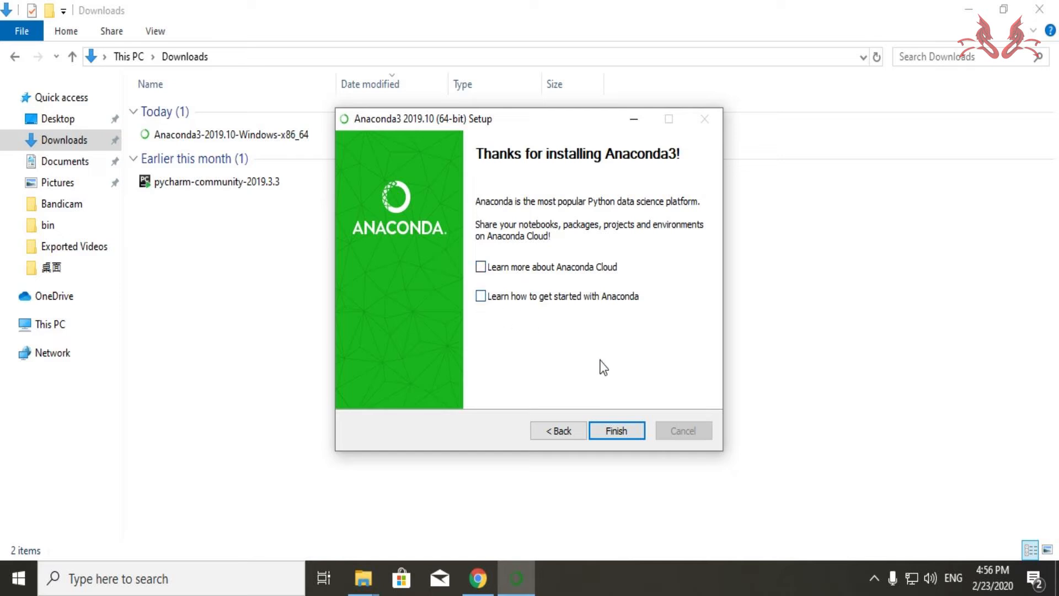
pyautogui.click(613, 436)
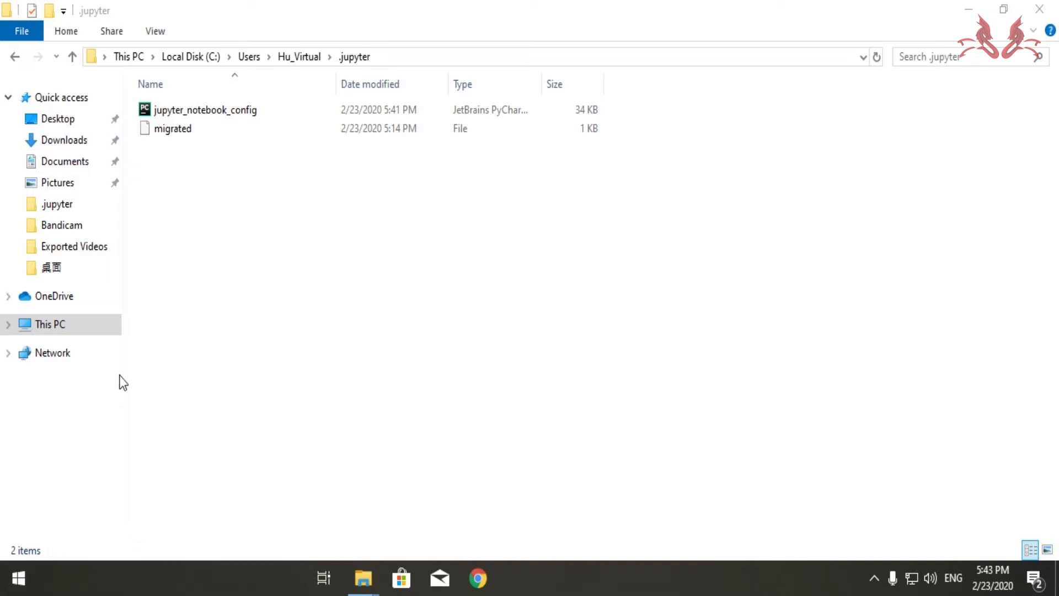
# - Start Anaconda Navigator from the Anaconda3 (64-bit) Start menu folder and launch Jupyter Notebook from it
pyautogui.press('super')
pyautogui.scroll(-3, 137, 458)
pyautogui.scroll(-2, 137, 463)
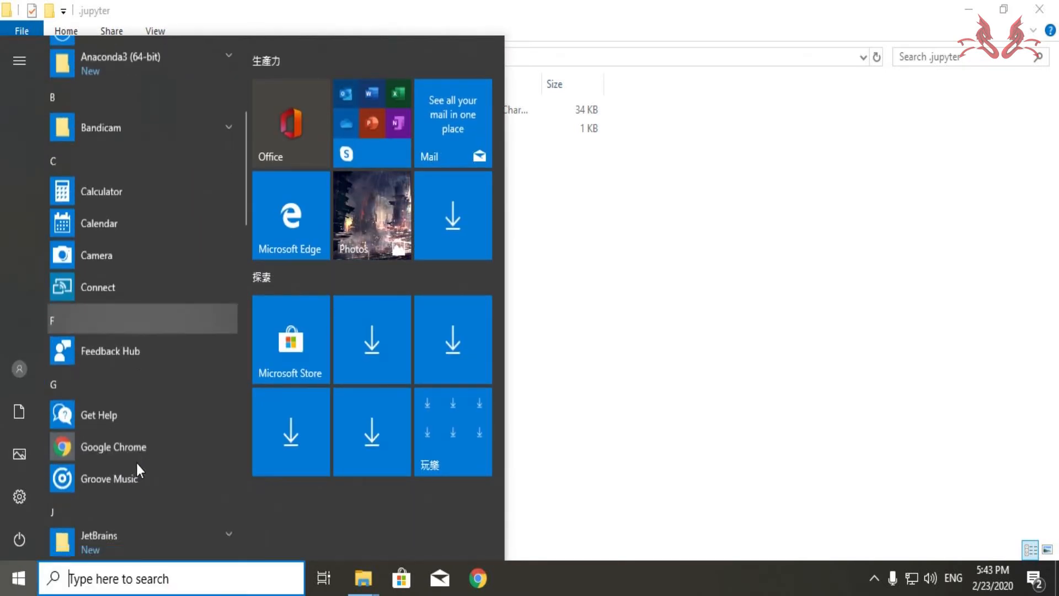
pyautogui.scroll(2, 163, 229)
pyautogui.click(163, 229)
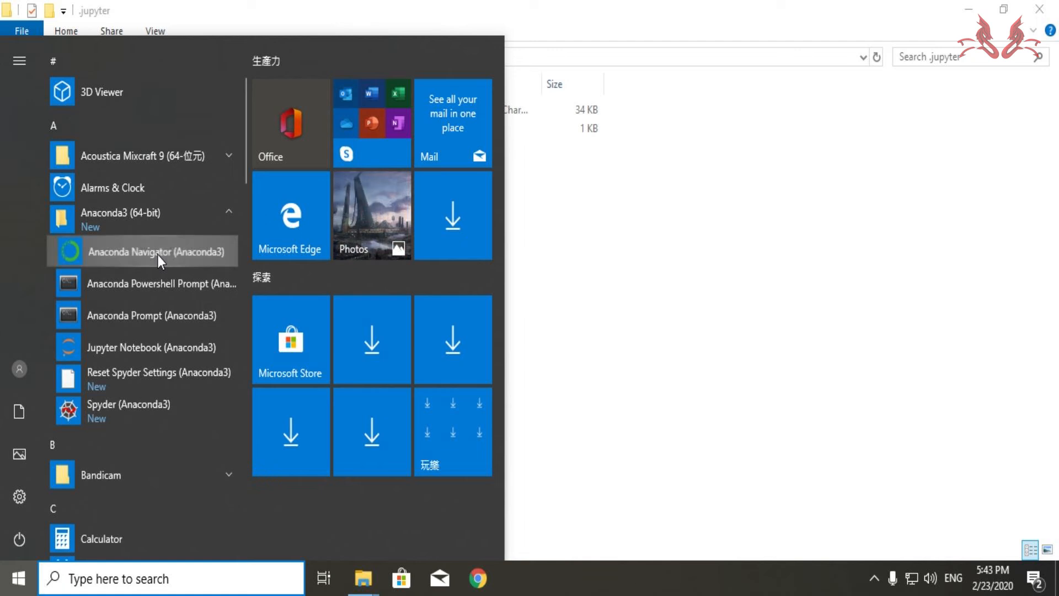
pyautogui.click(160, 253)
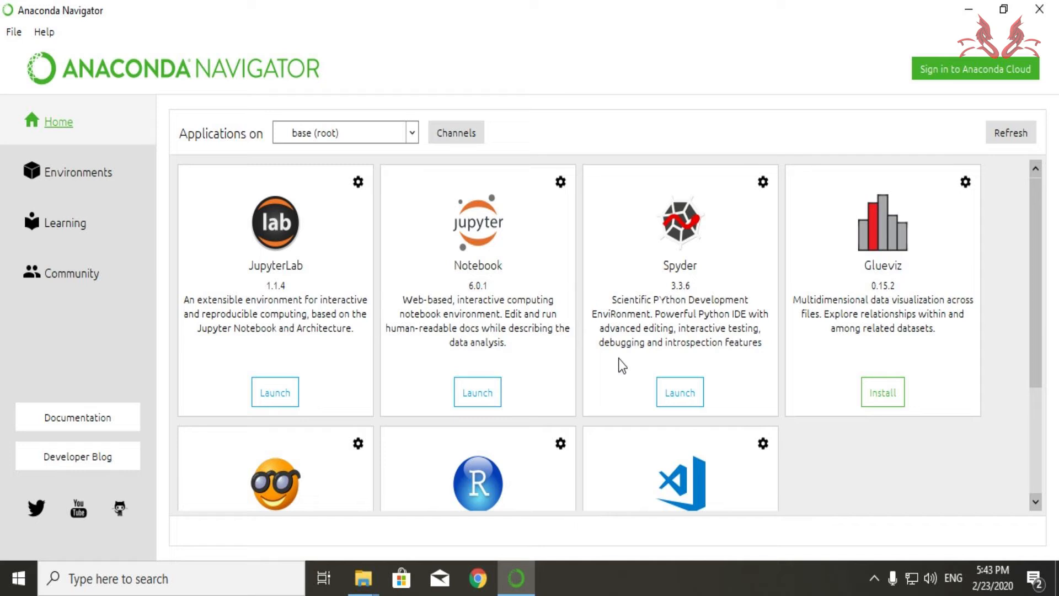
pyautogui.click(481, 399)
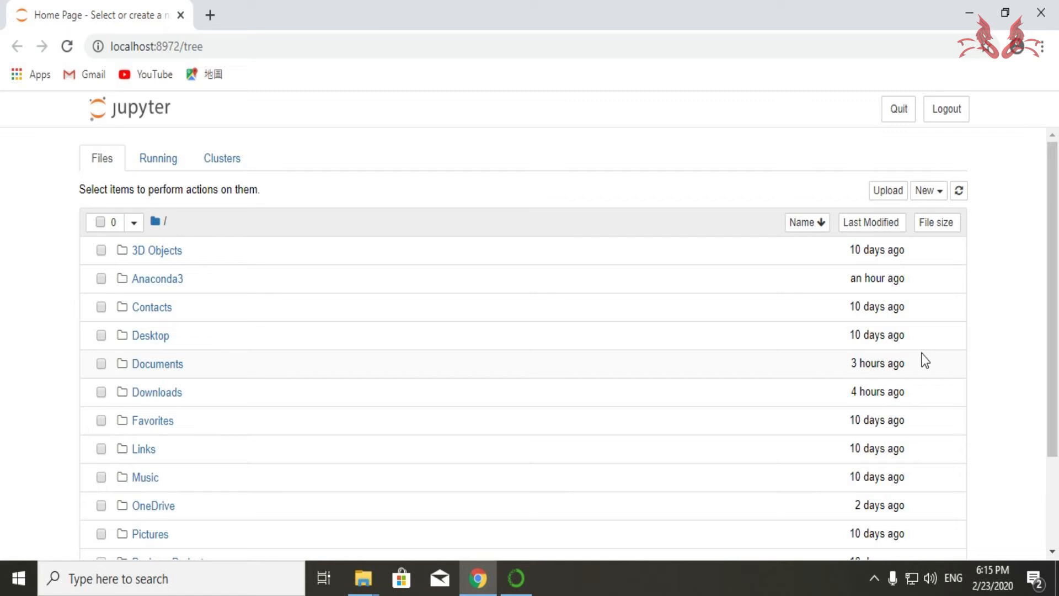
# - Open Anaconda Prompt from the Anaconda3 (64-bit) Start menu folder
pyautogui.click(10, 569)
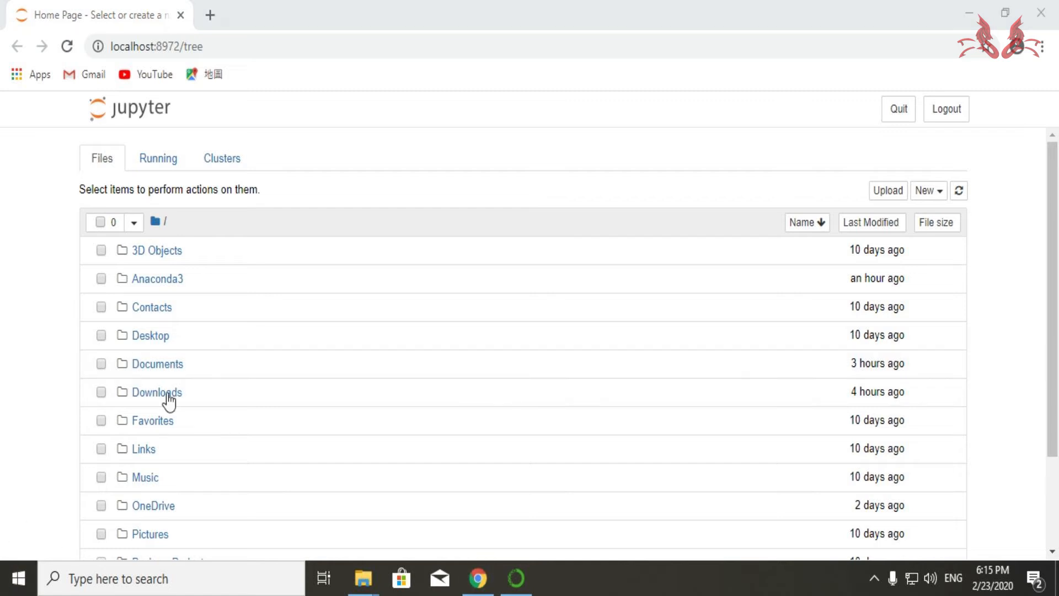
pyautogui.press('super')
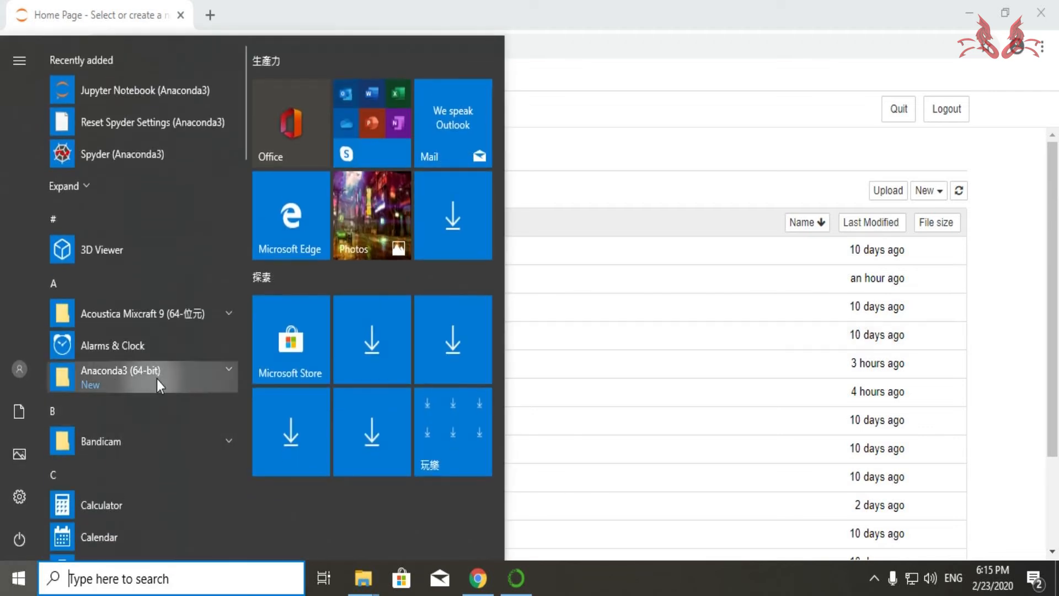
pyautogui.click(156, 379)
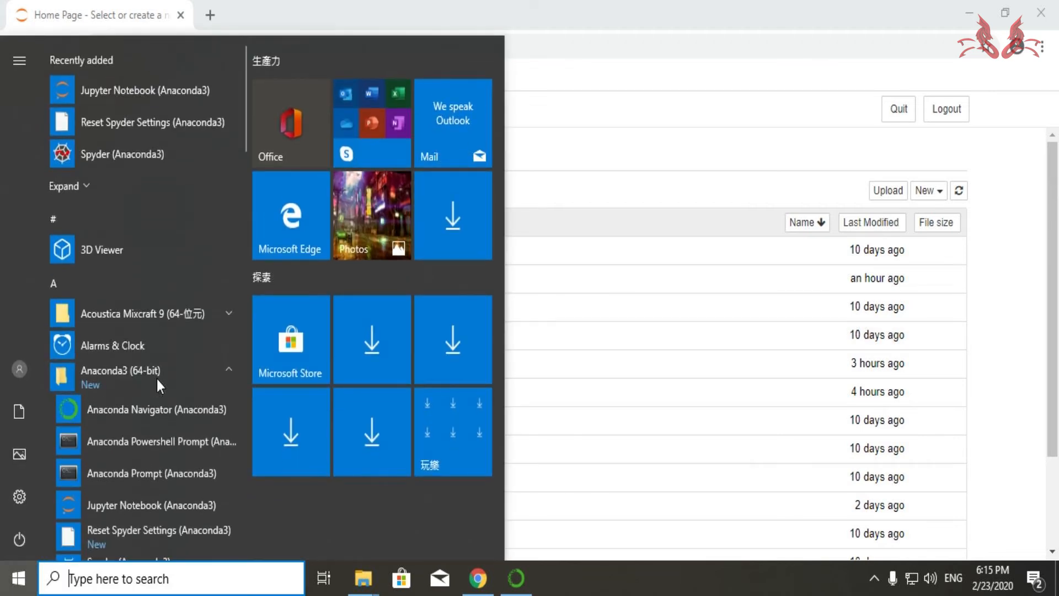
pyautogui.click(152, 484)
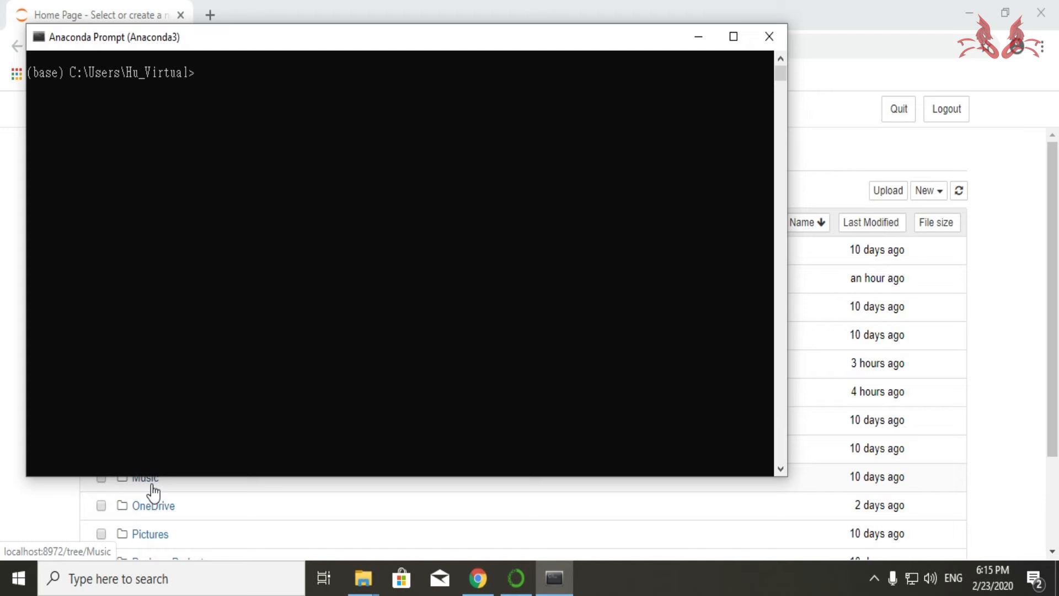
# - Install the jupyterthemes package with the command pip install --upgrade jupyterthemes
pyautogui.write('pip install --upgrade')
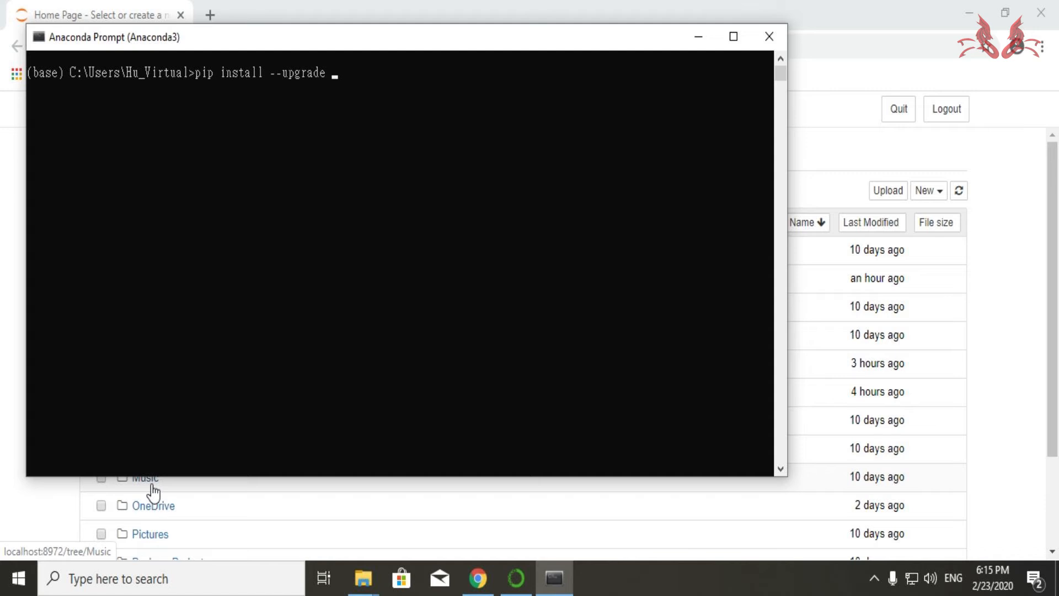
pyautogui.write(' jupyterthemes')
pyautogui.press('Return')
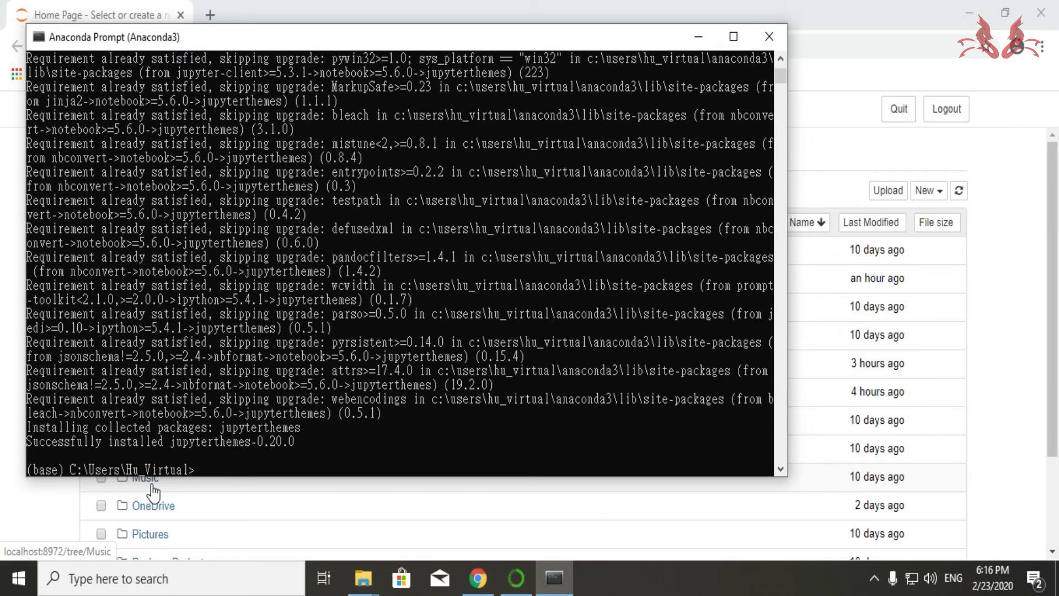
# - List the available Jupyter themes with the command jt -l
pyautogui.write('jt -l')
pyautogui.press('Return')
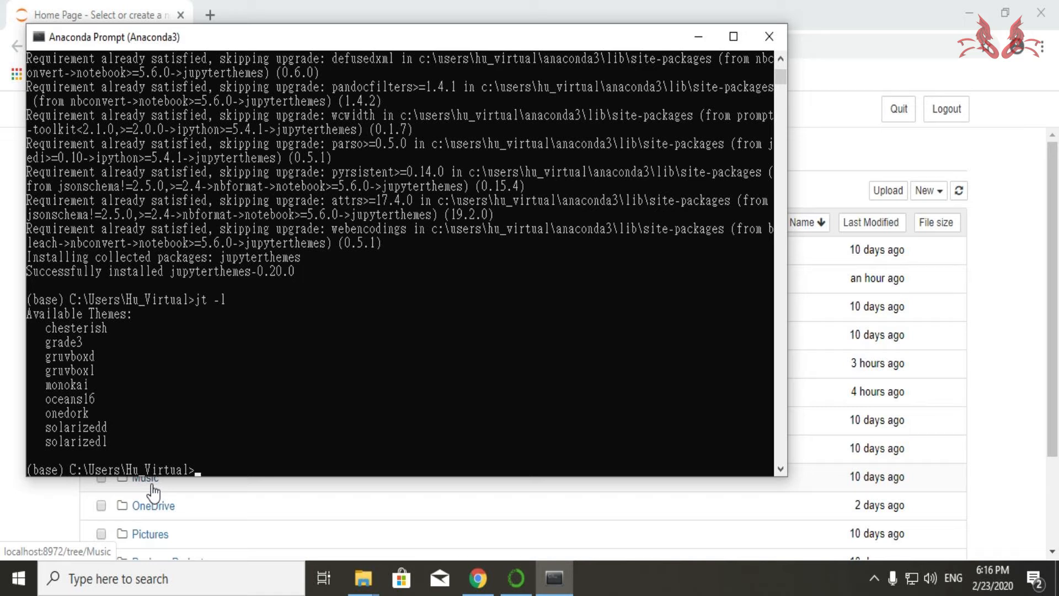
# - Apply the oceans16 theme with the toolbar shown using the command jt -t oceans16 -T
pyautogui.write('jt -t oceans16 -T')
pyautogui.press('Return')
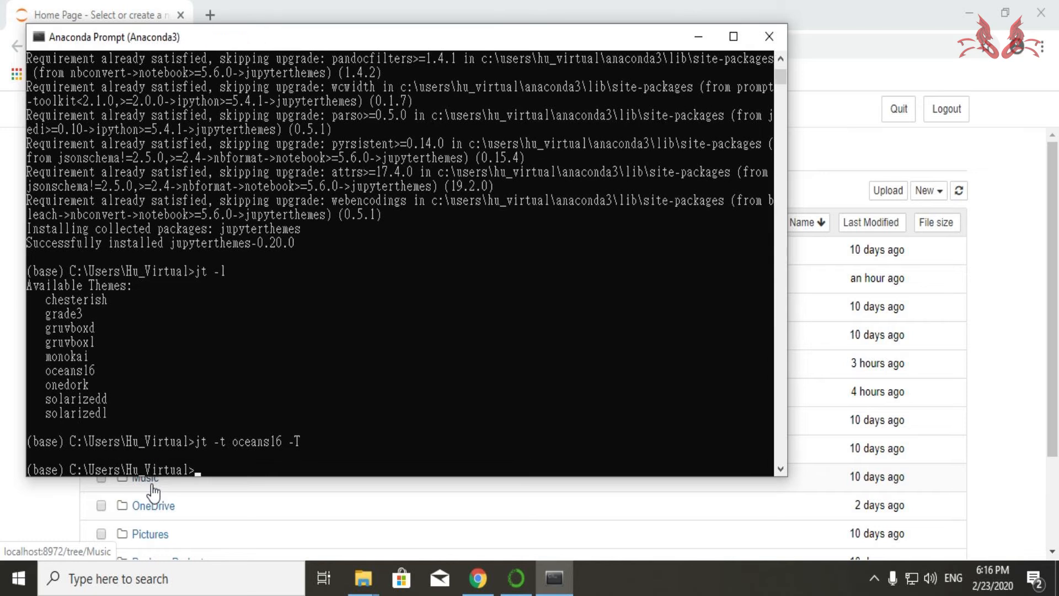
# - Close the prompt and the browser, then relaunch Jupyter Notebook from Anaconda Navigator
pyautogui.click(770, 37)
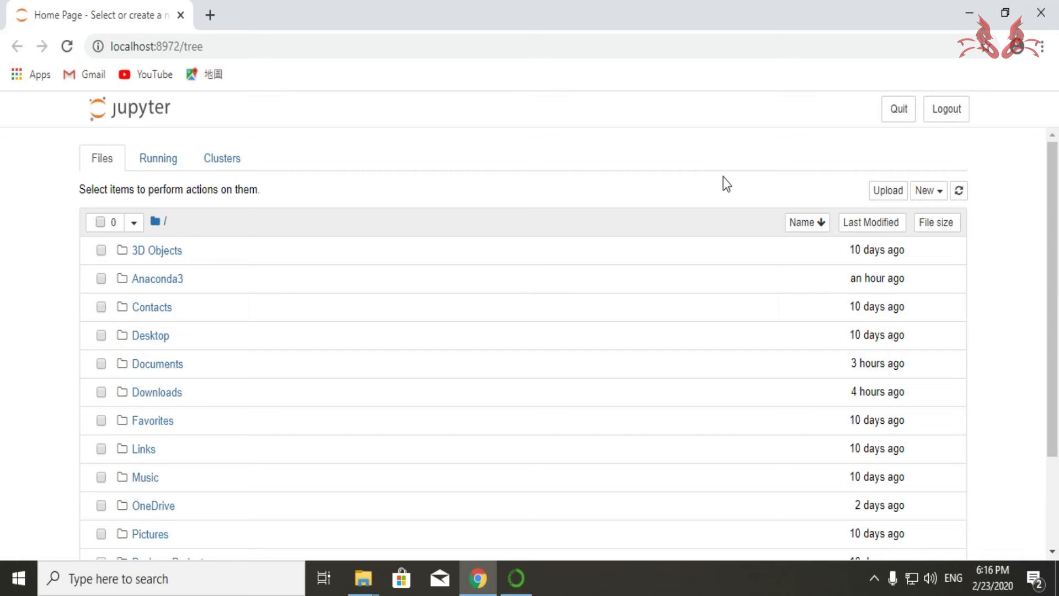
pyautogui.click(1052, 14)
pyautogui.click(506, 588)
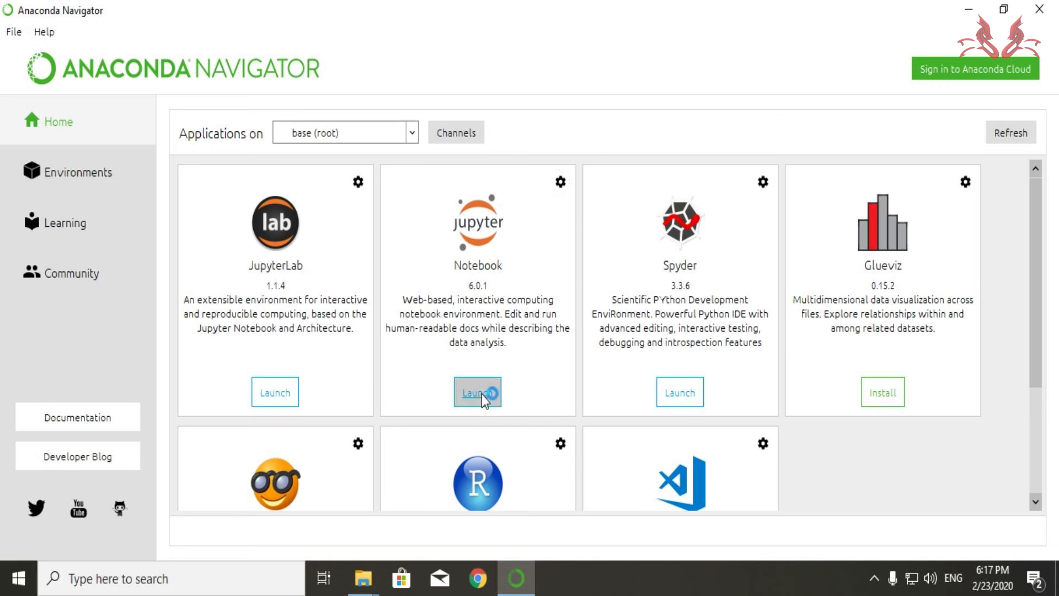
pyautogui.click(481, 394)
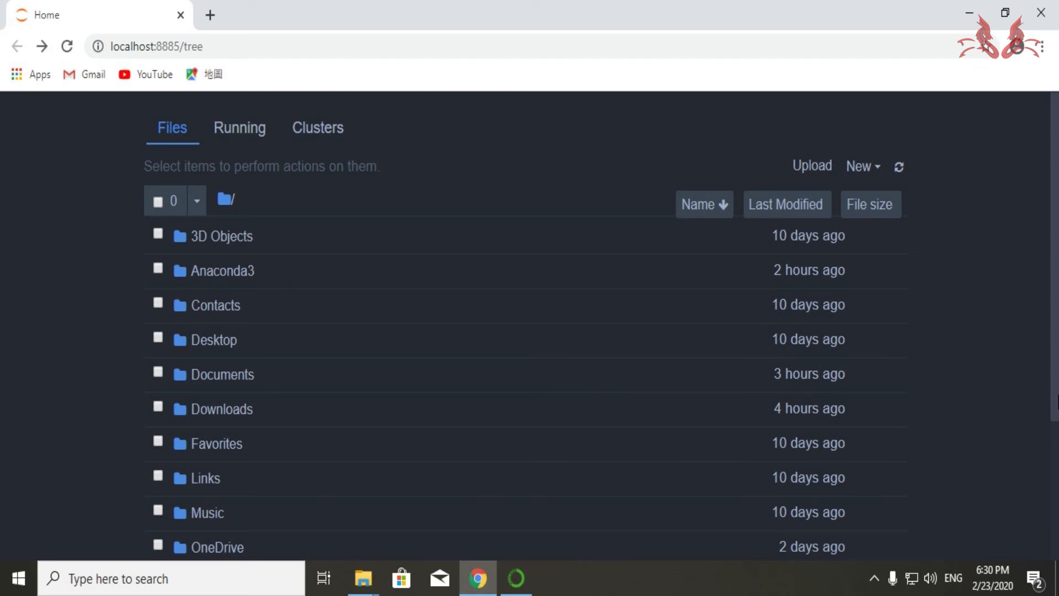
# - Create a new folder in the Jupyter home directory and rename it Jupyter Data
pyautogui.click(880, 167)
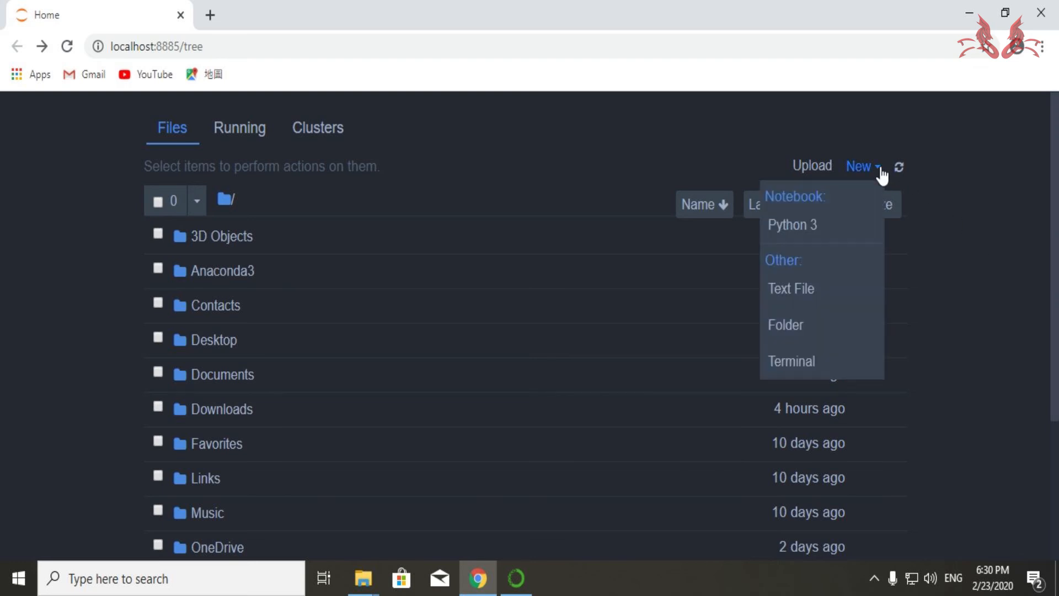
pyautogui.click(800, 327)
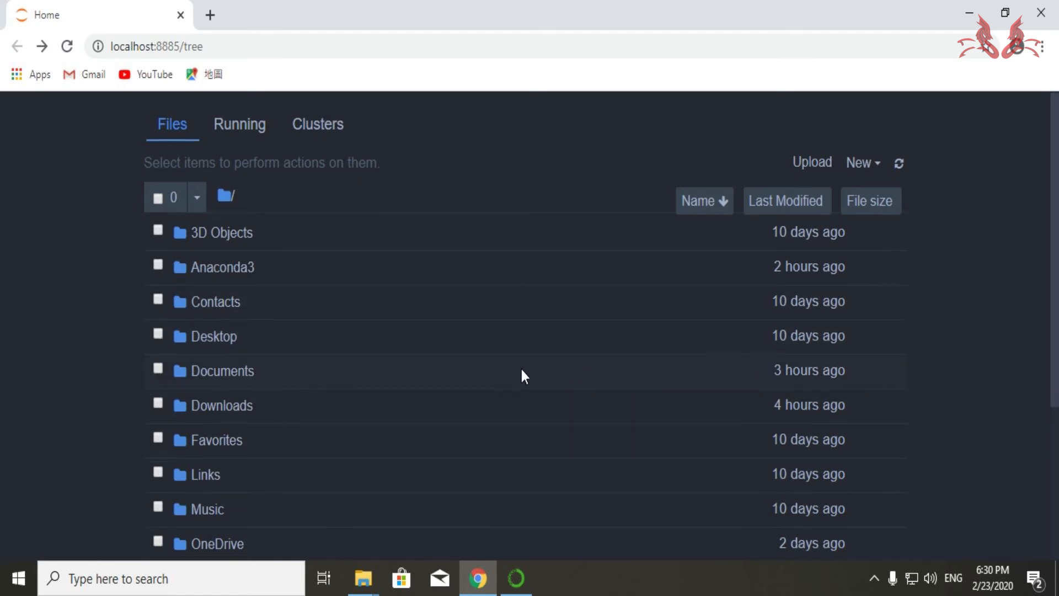
pyautogui.scroll(-4, 507, 370)
pyautogui.click(157, 488)
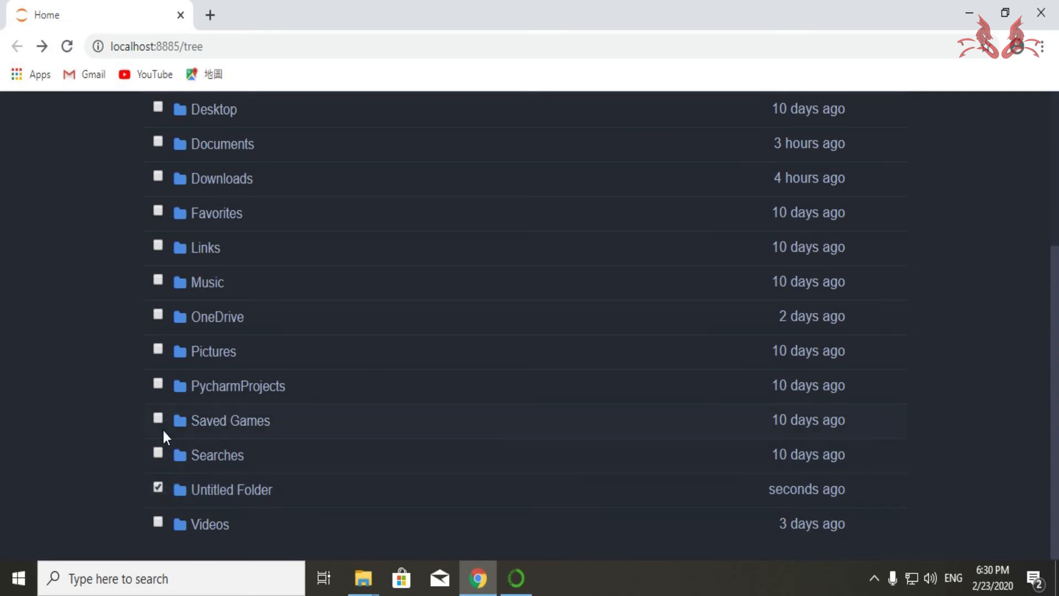
pyautogui.scroll(4, 166, 331)
pyautogui.click(178, 164)
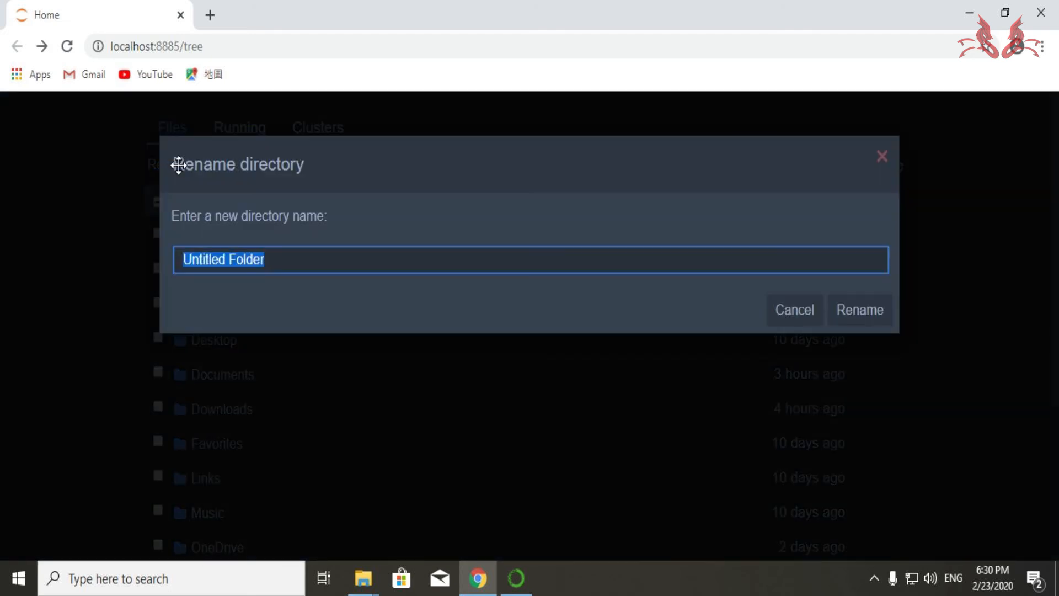
pyautogui.write('Ju')
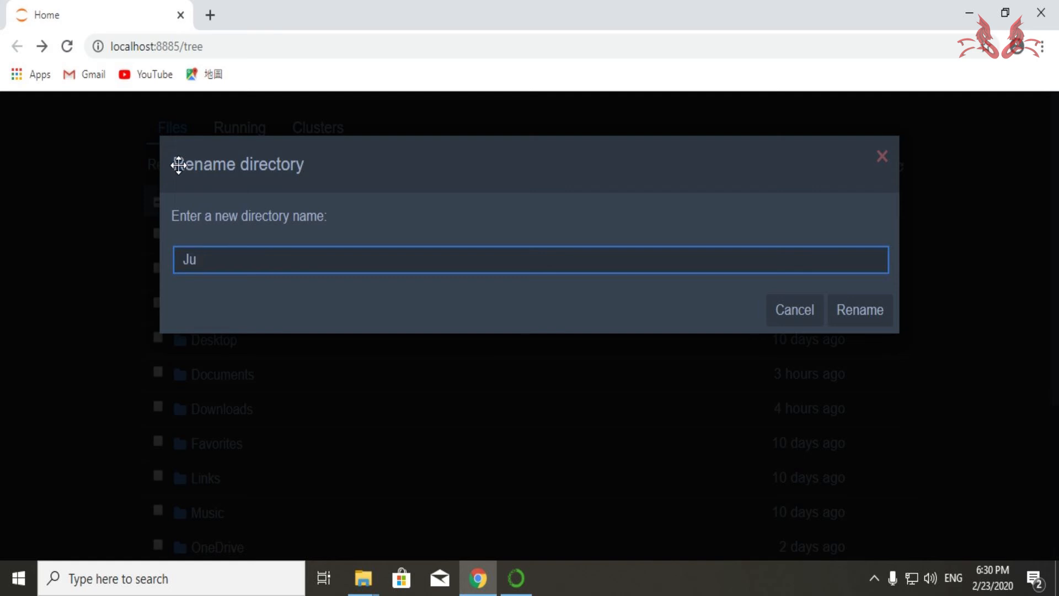
pyautogui.write('pyter Data')
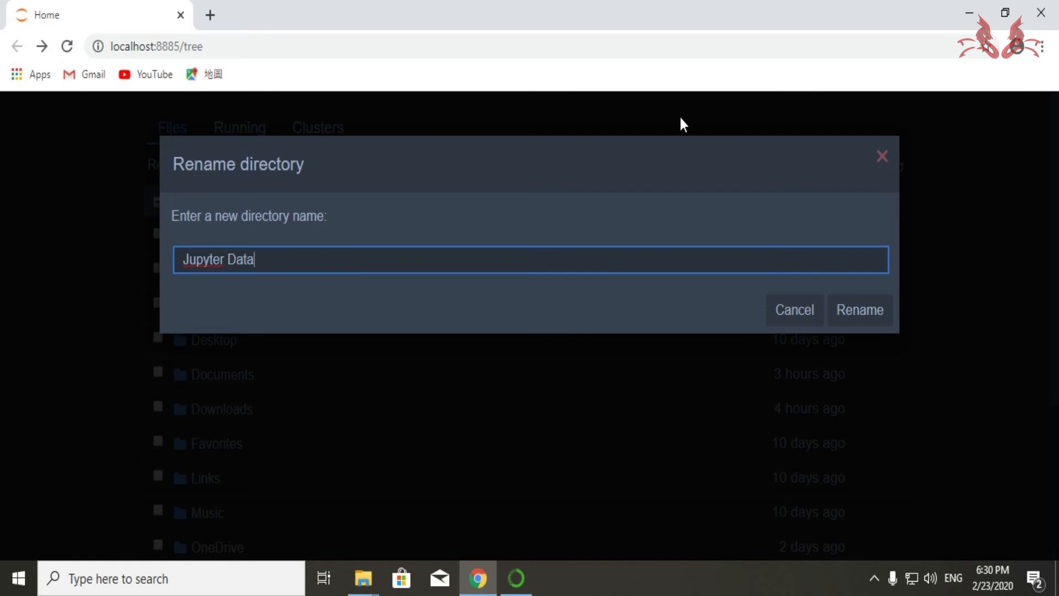
pyautogui.click(860, 311)
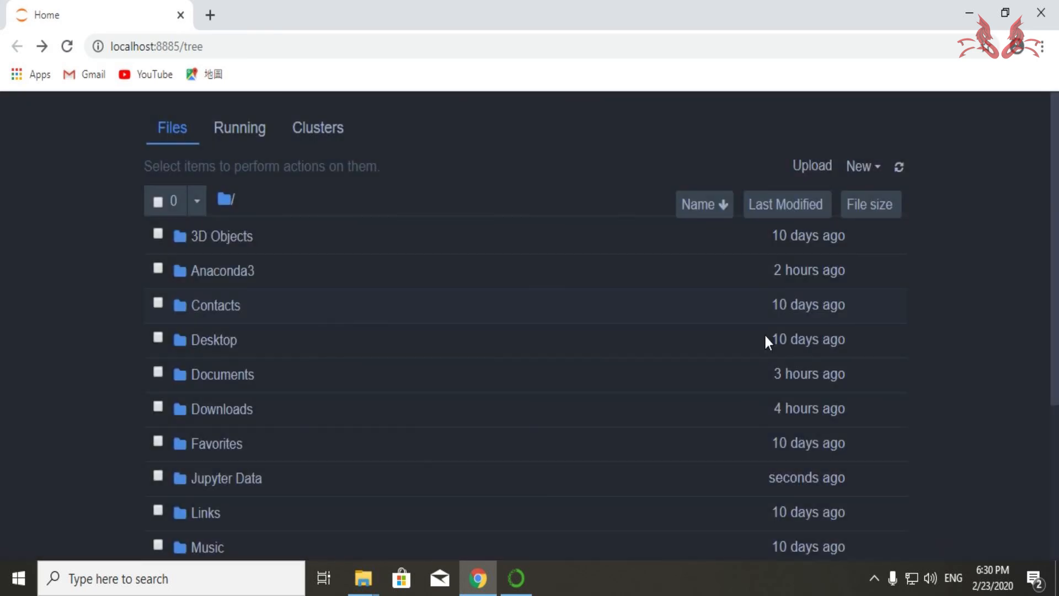
pyautogui.scroll(-4, 511, 376)
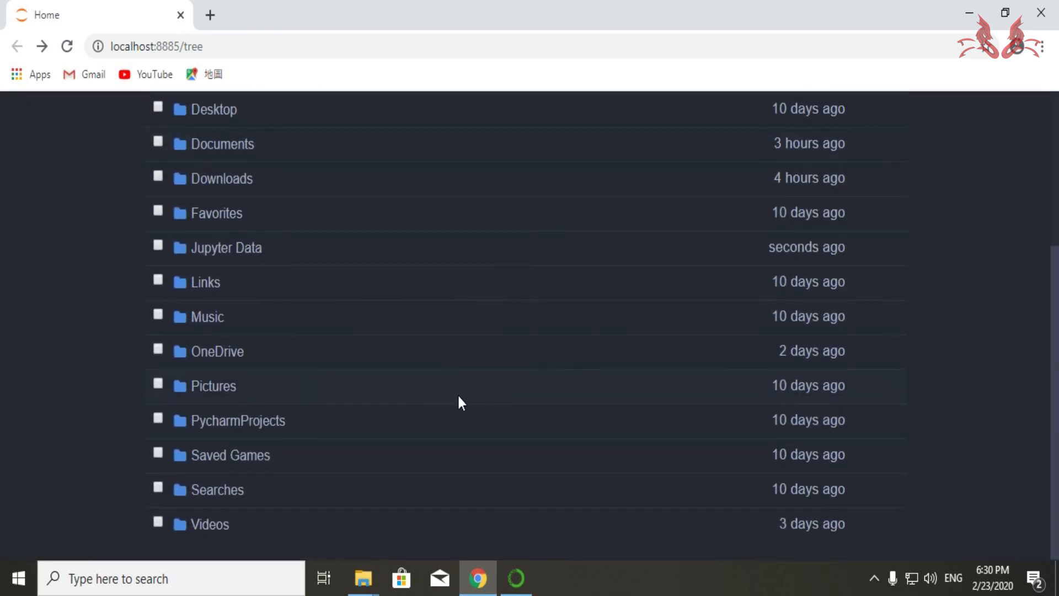
# - Open the Jupyter Data folder and create a new Python 3 notebook inside it
pyautogui.scroll(3, 249, 408)
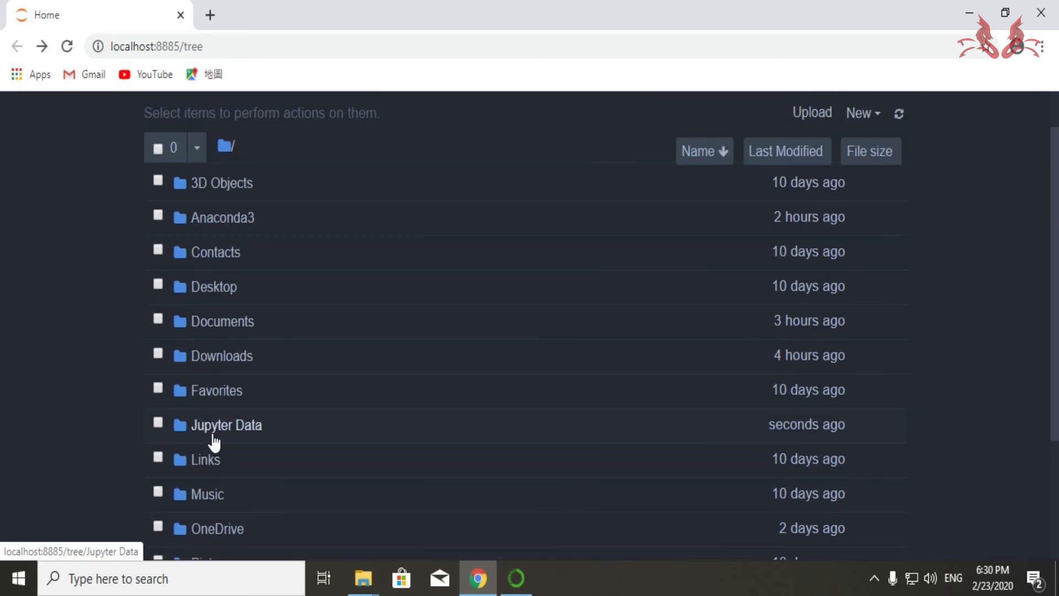
pyautogui.click(213, 434)
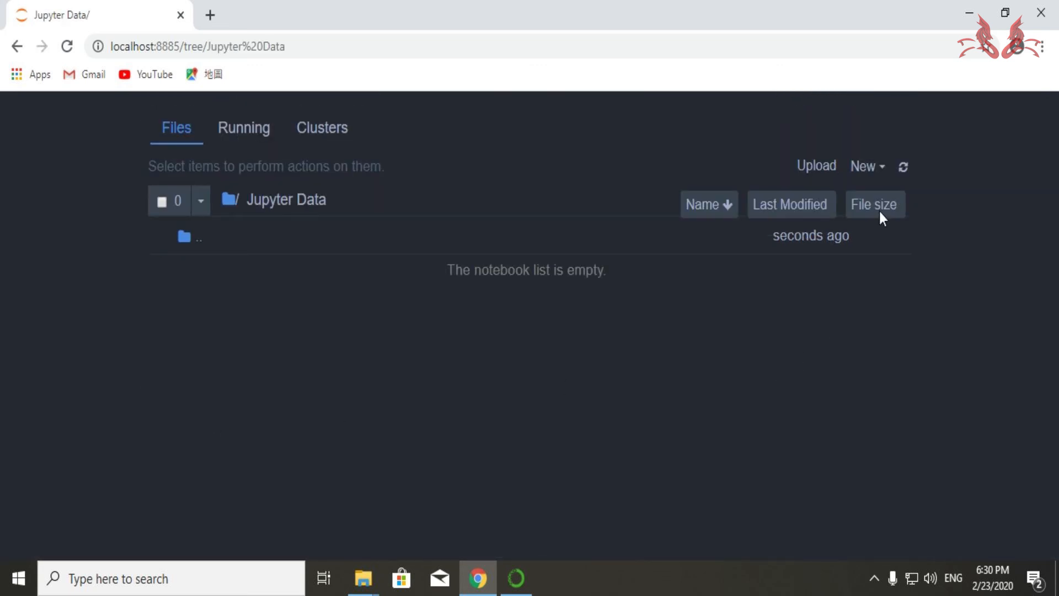
pyautogui.click(881, 175)
pyautogui.click(795, 231)
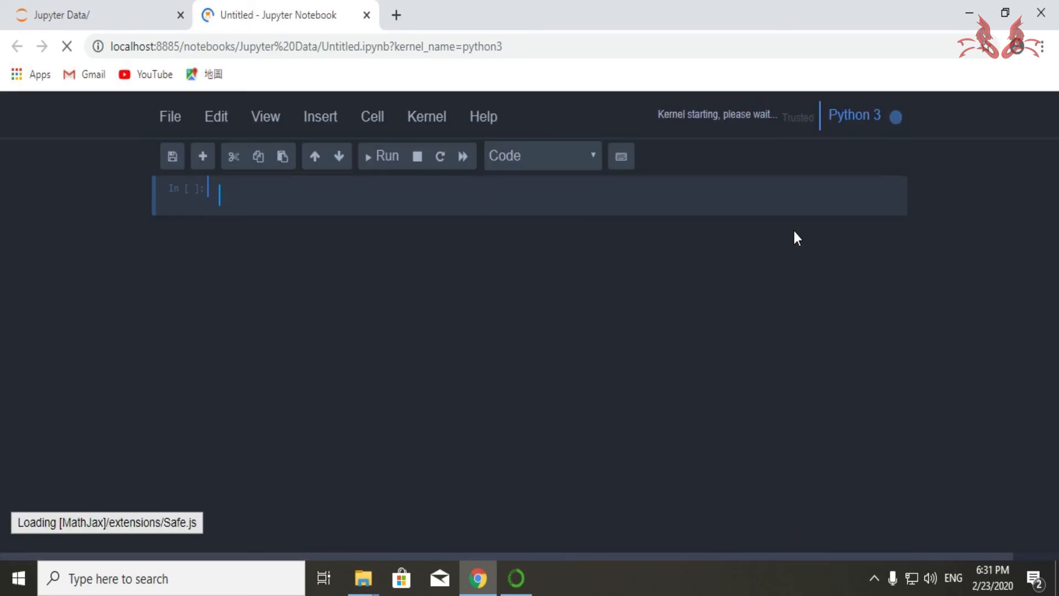
# - Rename the new notebook Test Hello
pyautogui.click(165, 124)
pyautogui.click(182, 303)
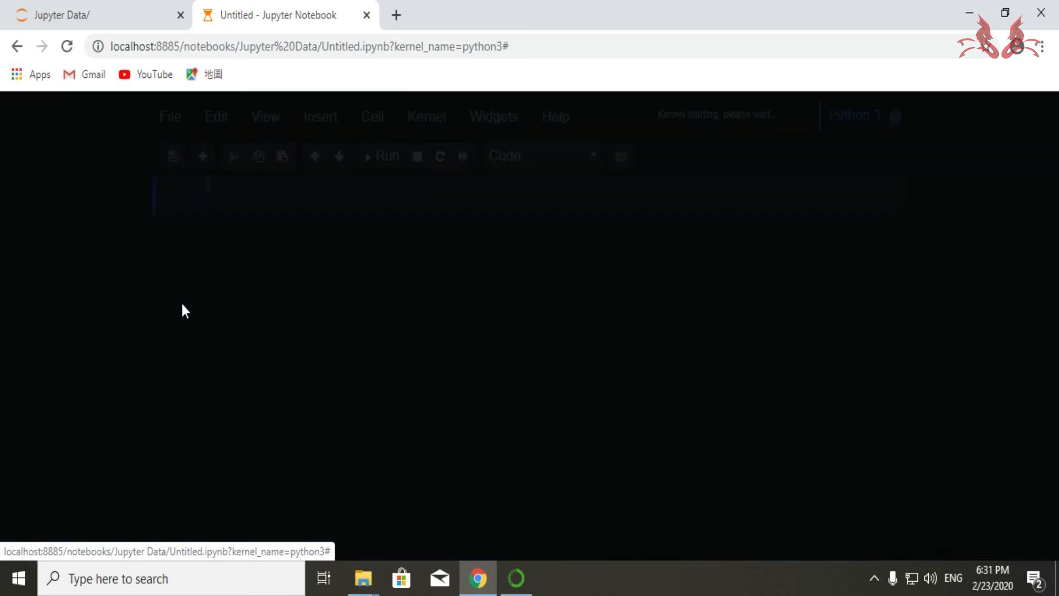
pyautogui.write('Test H')
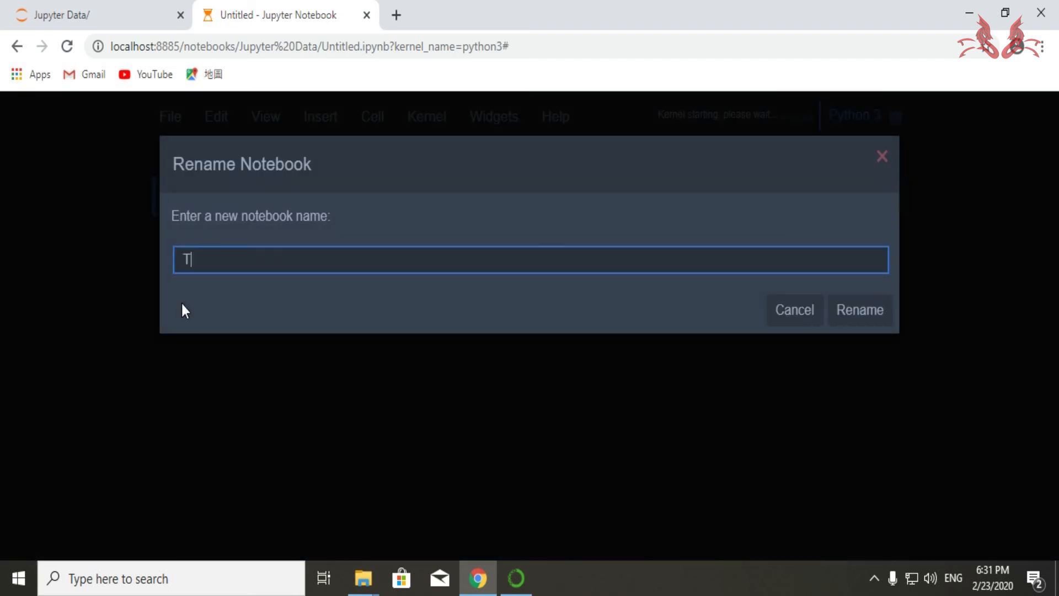
pyautogui.write('ello')
pyautogui.click(850, 321)
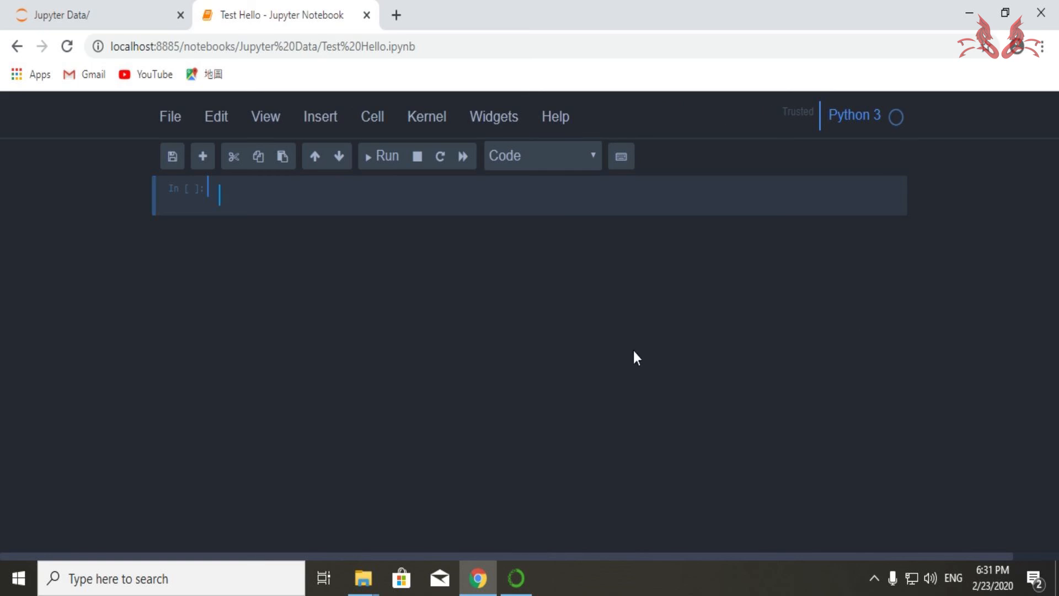
# - Enter print("Hello Lativa!") in the first cell and run it
pyautogui.write('print(')
pyautogui.write('"')
pyautogui.write('Hello ')
pyautogui.write('Lativa')
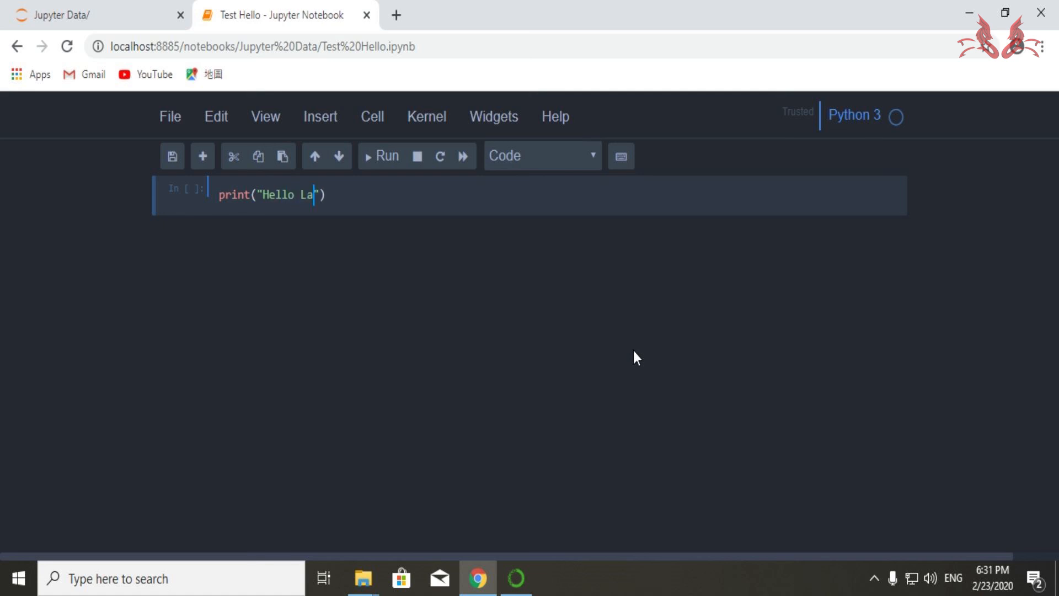
pyautogui.write('!')
pyautogui.hotkey('shift', 'Return')
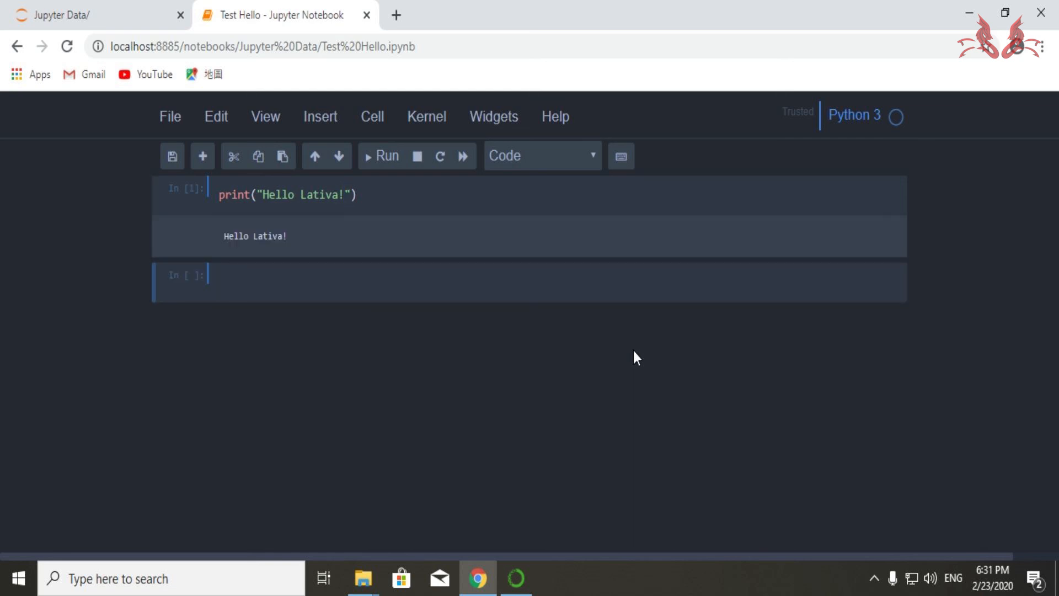